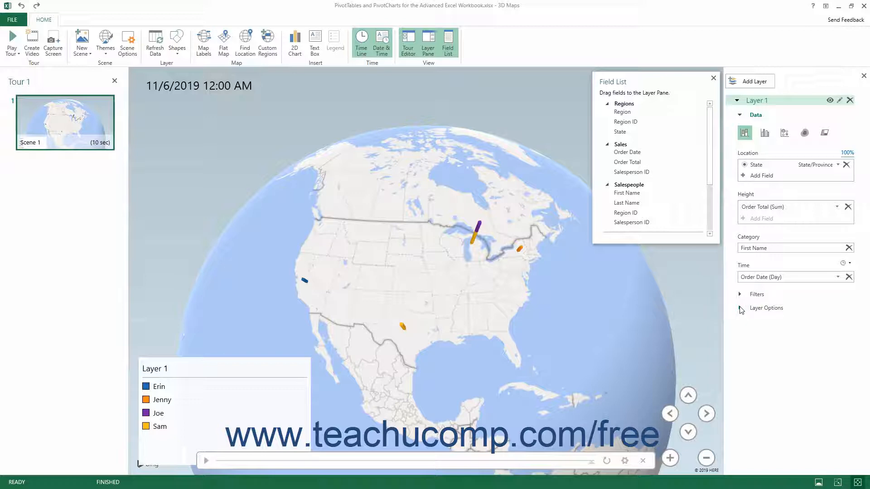
- Expand Layer 1's options and preview the clustered column, bubble, heat map and region visualizations, returning to stacked column
left_click(740, 308)
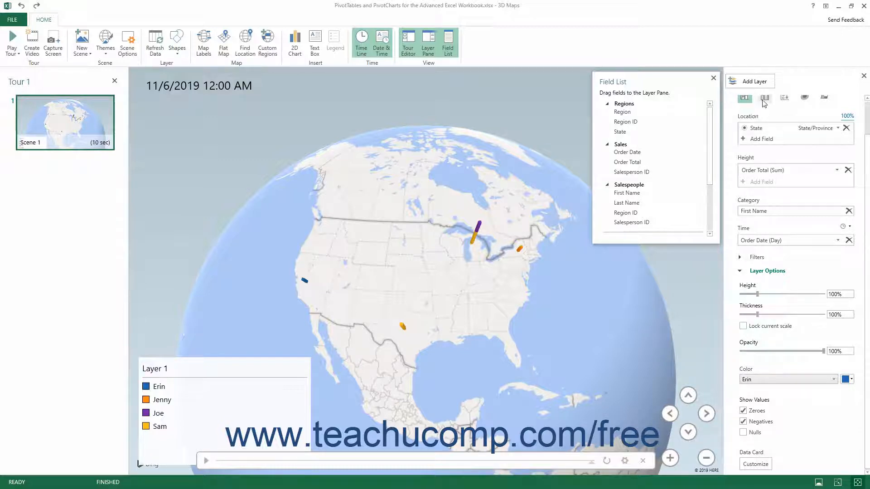
left_click(764, 103)
left_click(785, 103)
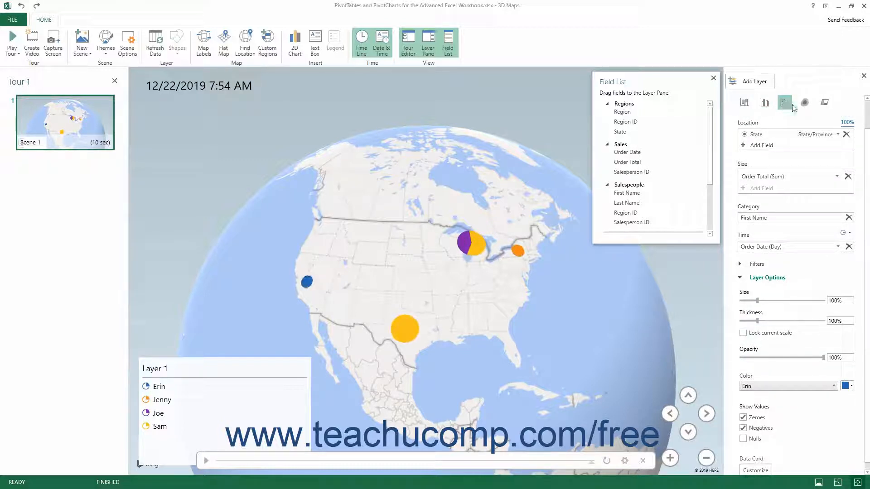
left_click(805, 102)
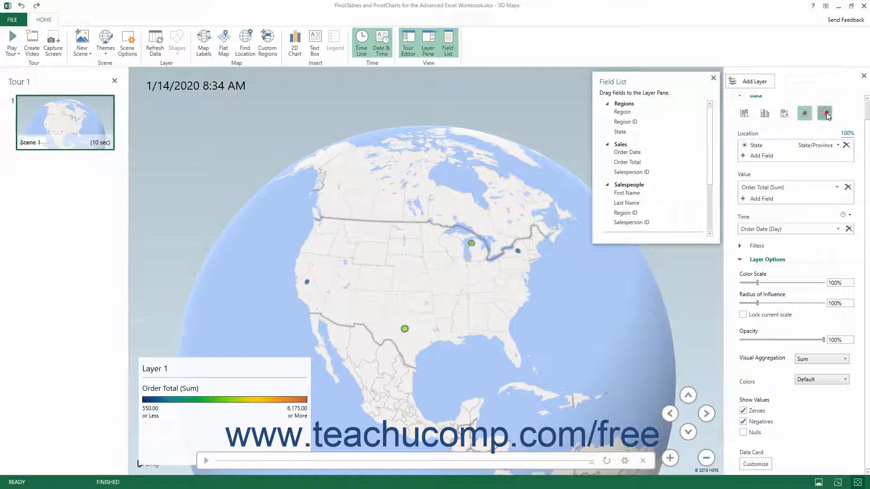
left_click(824, 103)
left_click(745, 125)
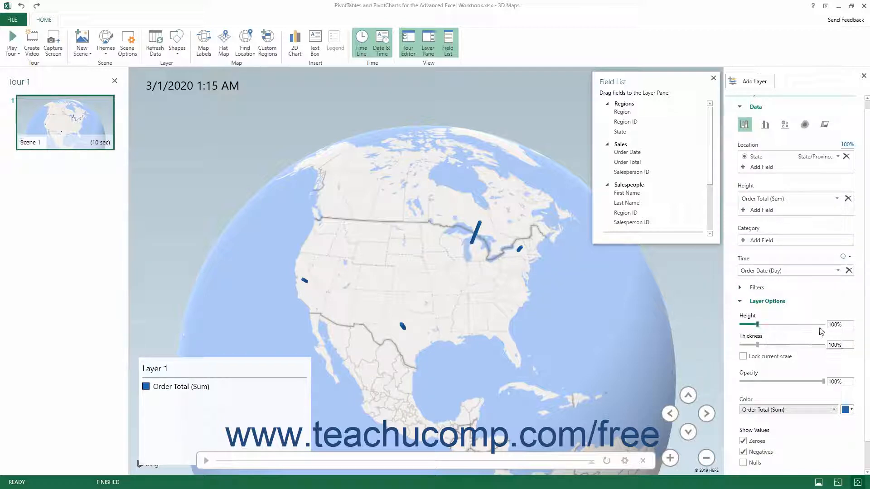
- Examine the Height and Opacity settings, compare the region and heat map options, and return Layer 1 to stacked column
left_click(838, 324)
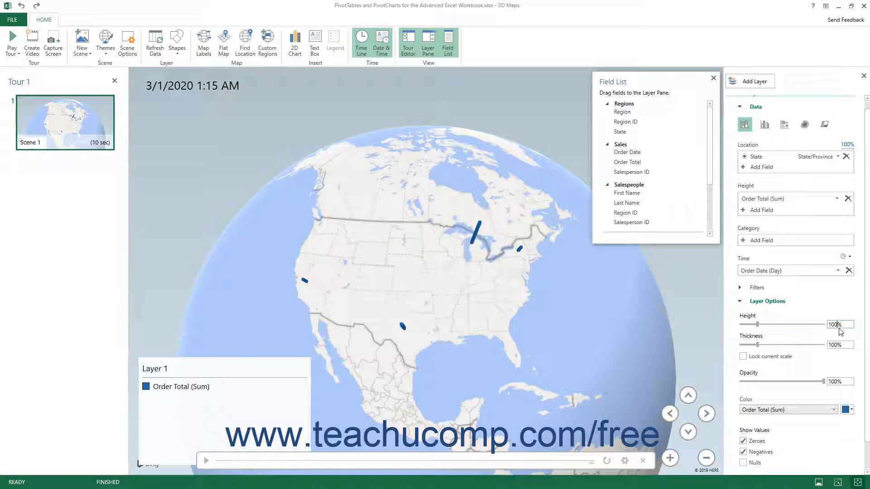
left_click(825, 129)
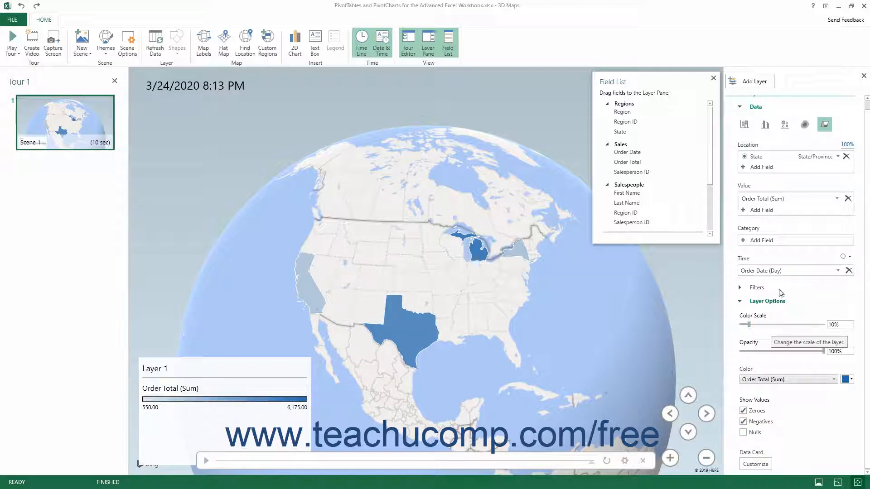
left_click(745, 124)
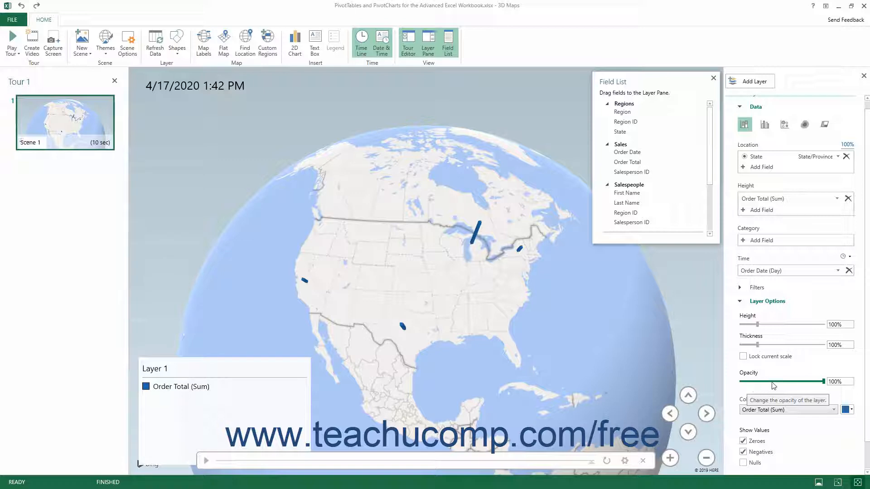
left_click(833, 381)
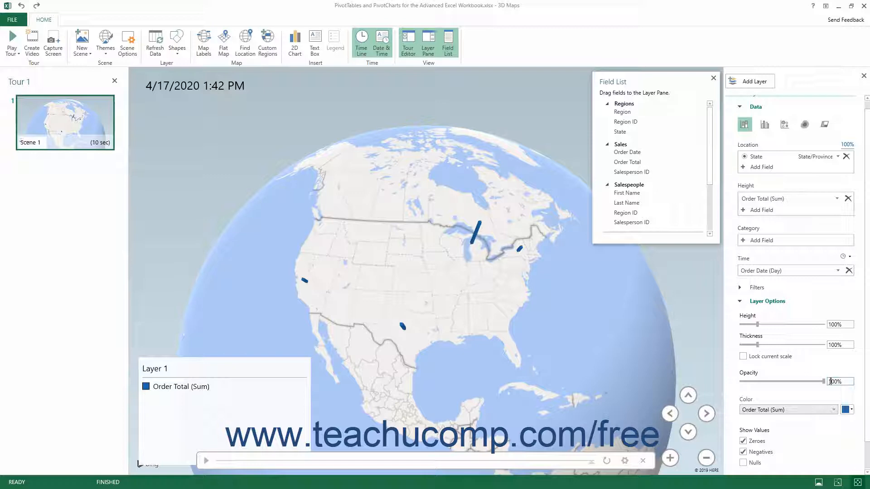
left_click(805, 125)
left_click(745, 125)
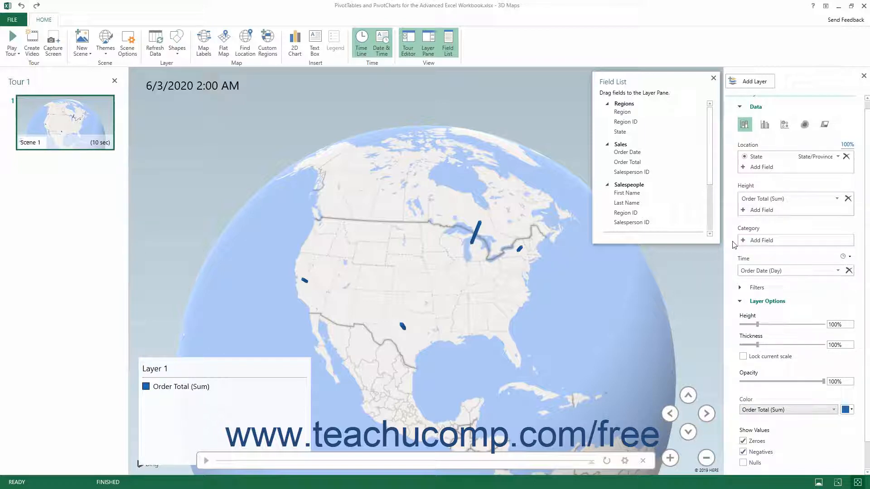
- Compare the layer options of the heat map and bubble visualizations, ending on the stacked column visualization
scroll(734, 284, "up", 1)
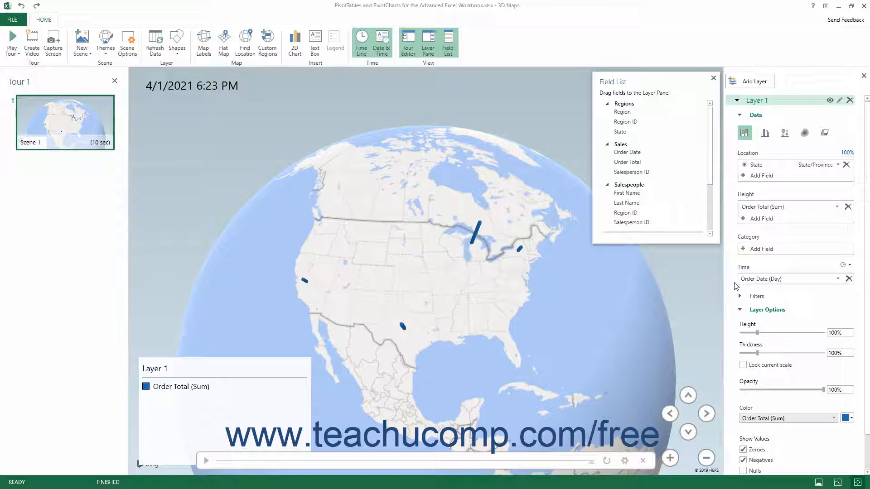
left_click(805, 133)
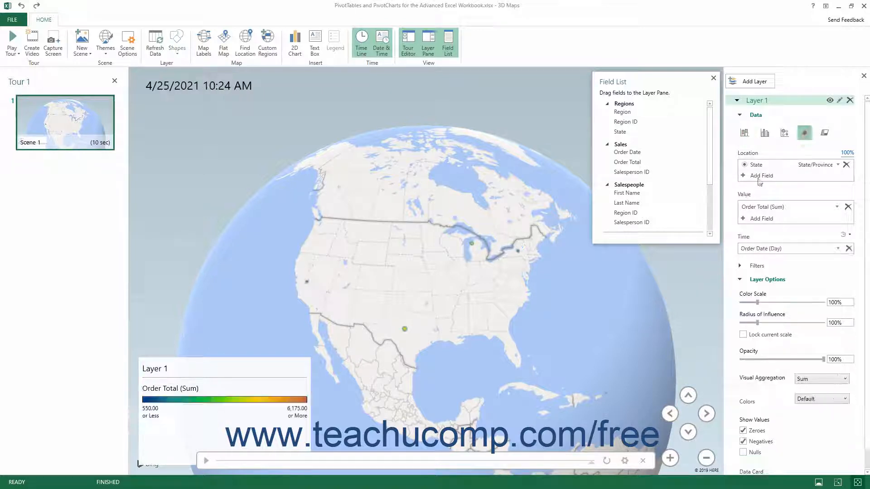
left_click(781, 136)
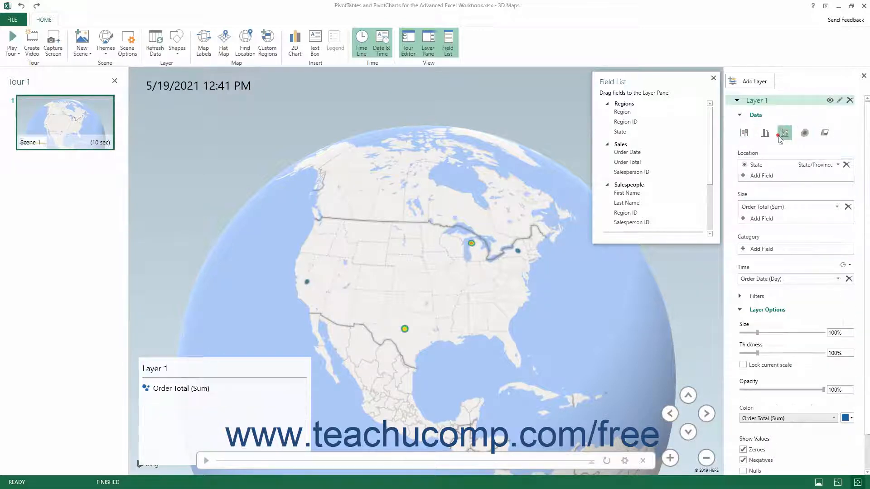
left_click(745, 133)
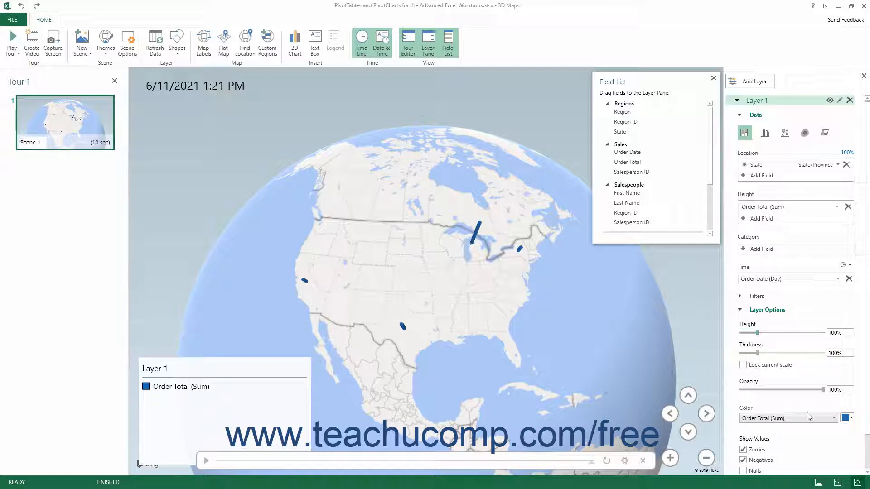
- Set the color of the Order Total (Sum) series in Layer 1 to green
left_click(825, 422)
left_click(826, 422)
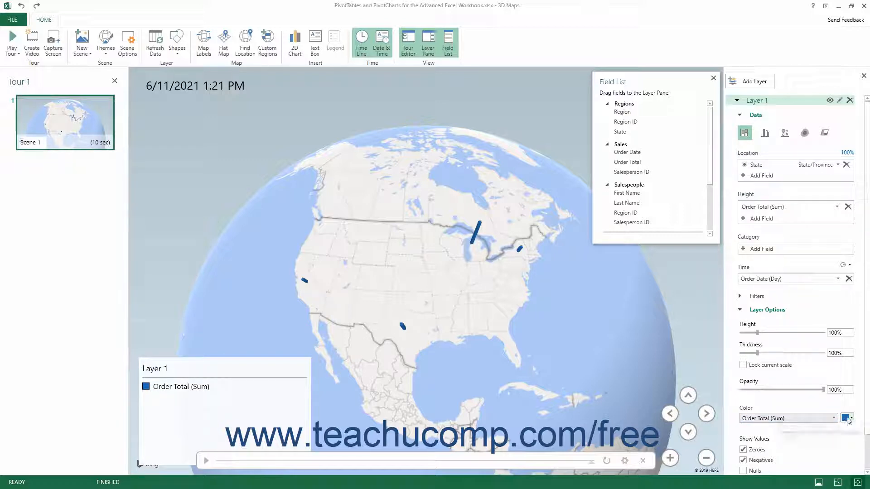
left_click(847, 417)
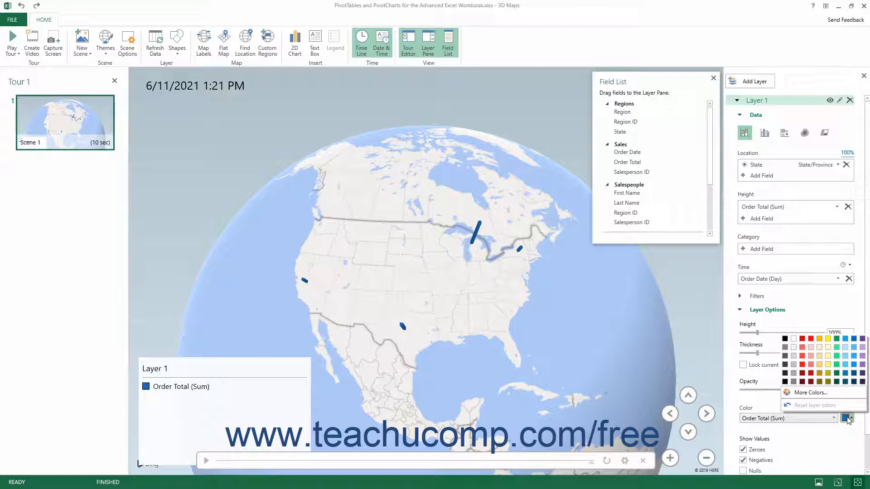
left_click(837, 339)
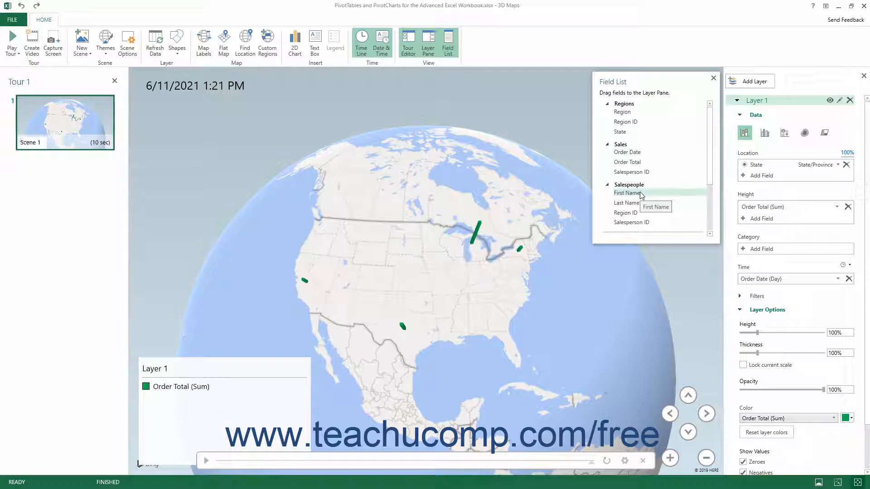
- Add the Salespeople First Name field as Layer 1's category and color the first listed salesperson's columns red
left_click_drag(641, 194, 752, 251)
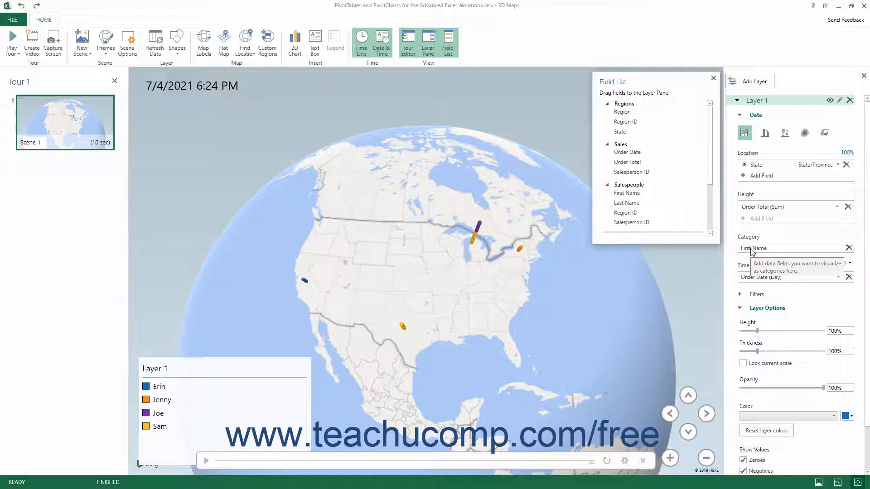
left_click(793, 416)
left_click(788, 426)
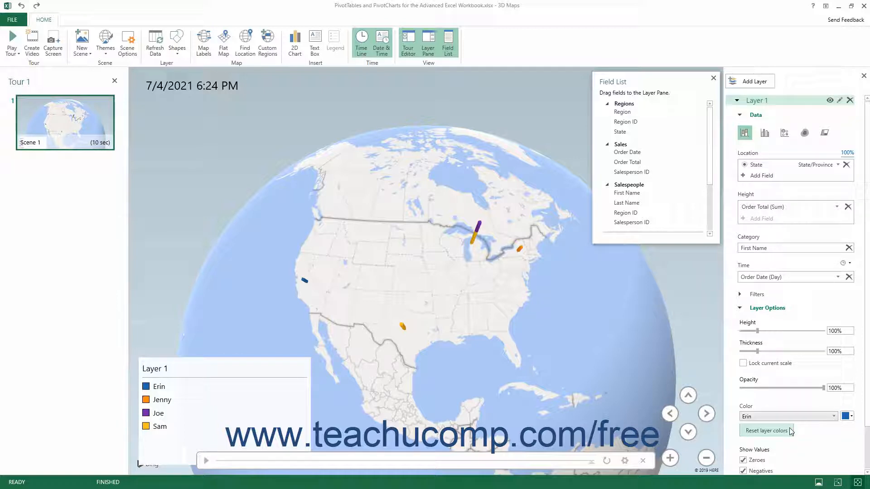
left_click(847, 415)
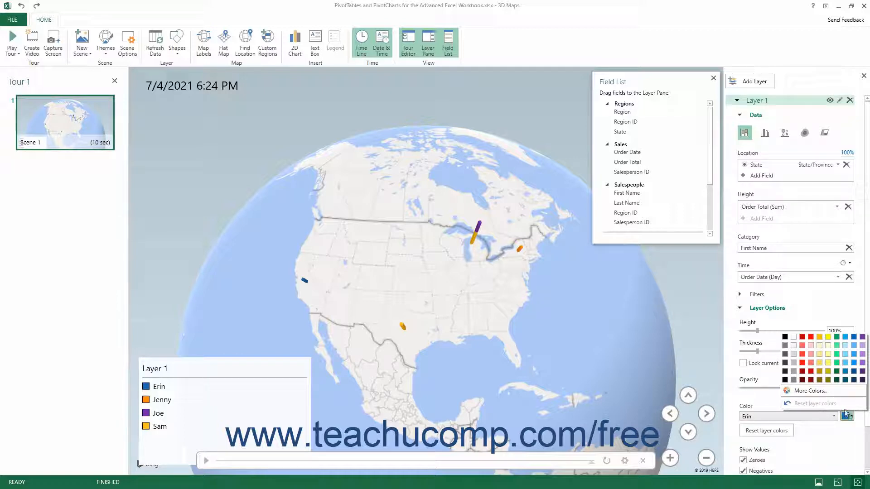
left_click(810, 336)
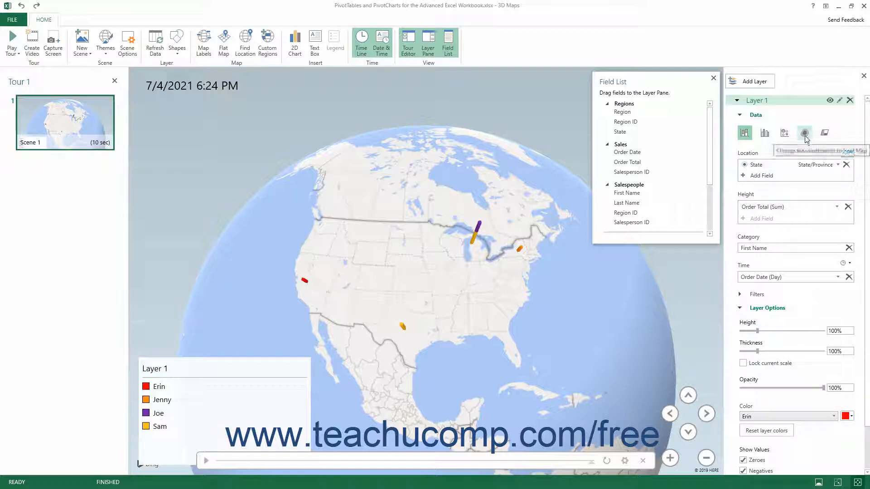
- Switch Layer 1 to a heat map, keep Visual Aggregation at Sum, and set its Colors option to Custom
left_click(805, 133)
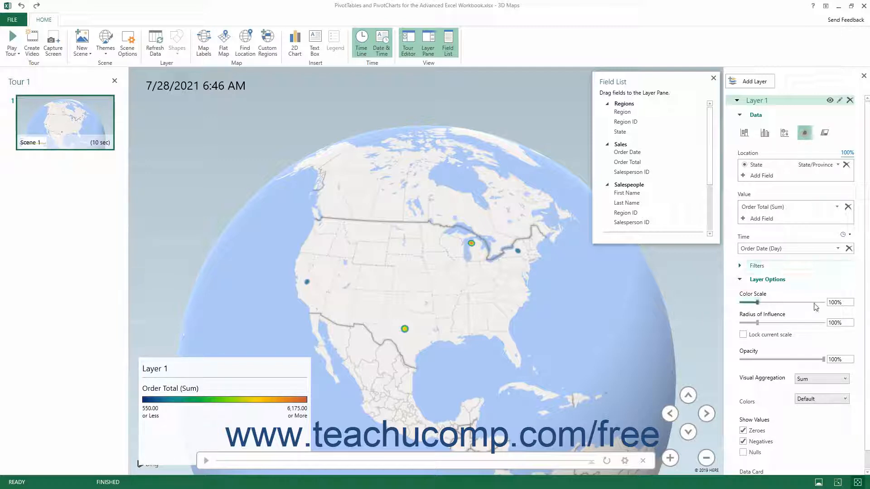
left_click(811, 385)
left_click(812, 386)
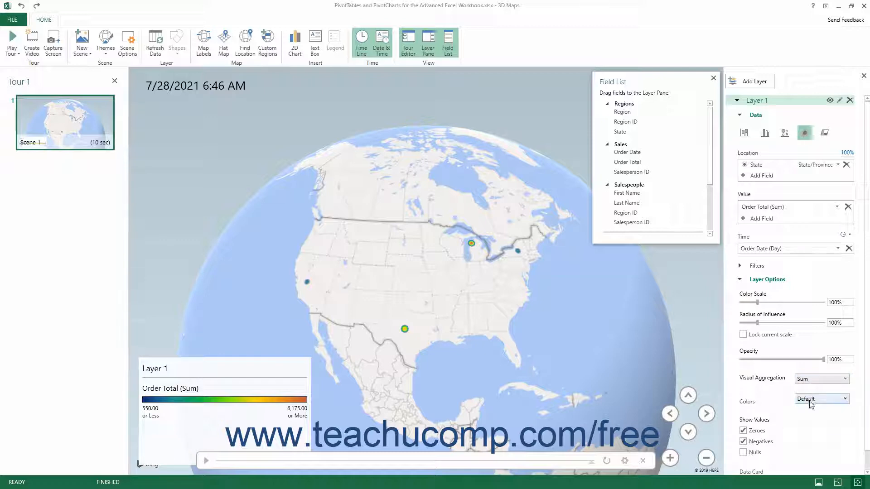
left_click(810, 399)
left_click(806, 418)
scroll(808, 416, "down", 3)
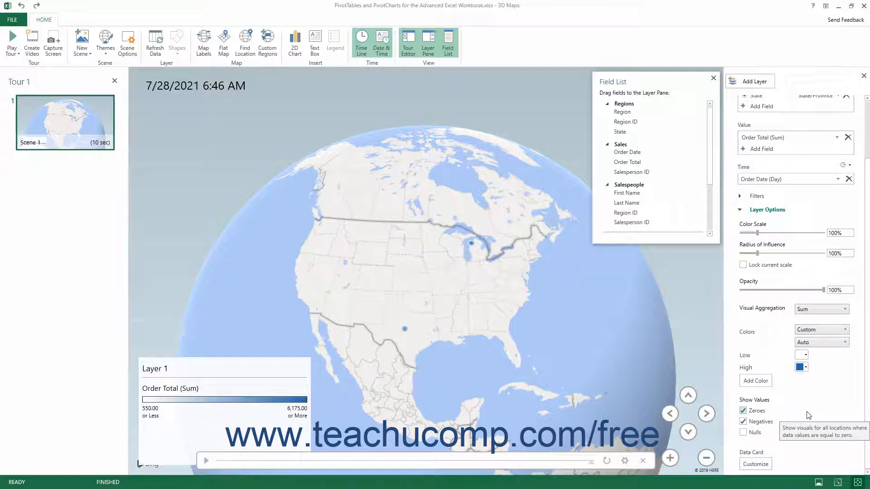
- Examine the custom color scale's distribution choices and the palettes for the Low and High colors
left_click(824, 343)
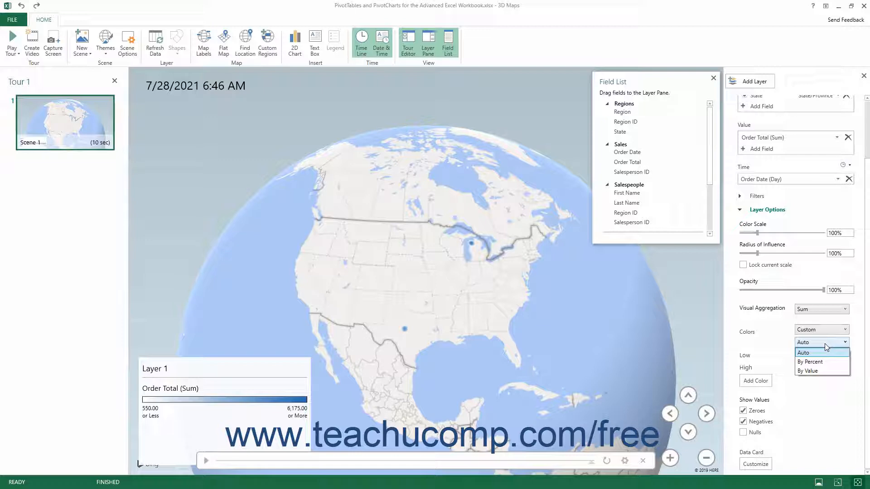
left_click(825, 343)
left_click(805, 355)
left_click(813, 356)
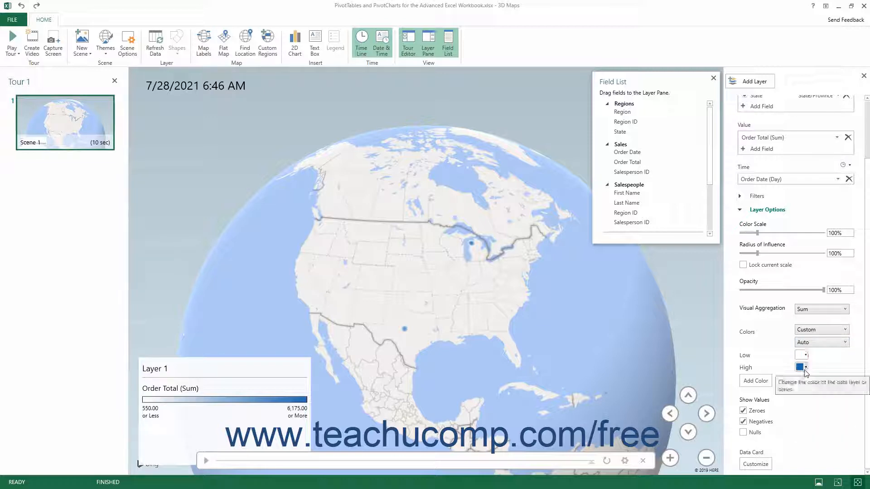
left_click(805, 368)
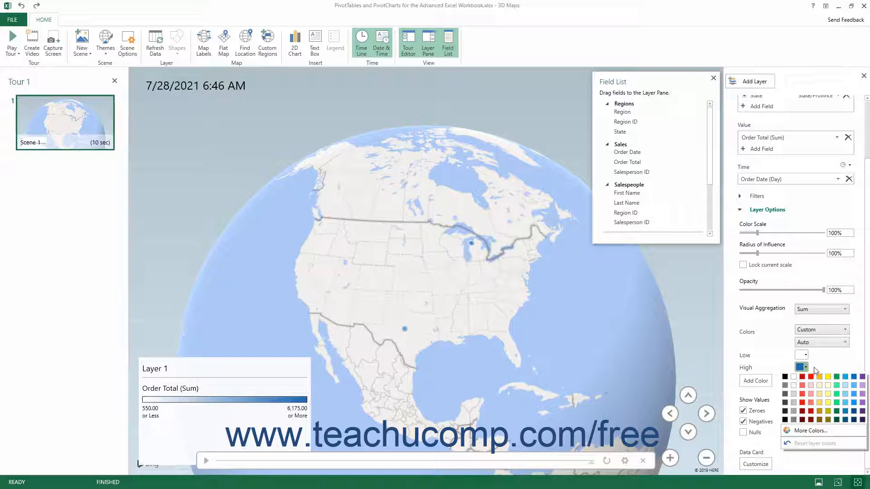
left_click(817, 365)
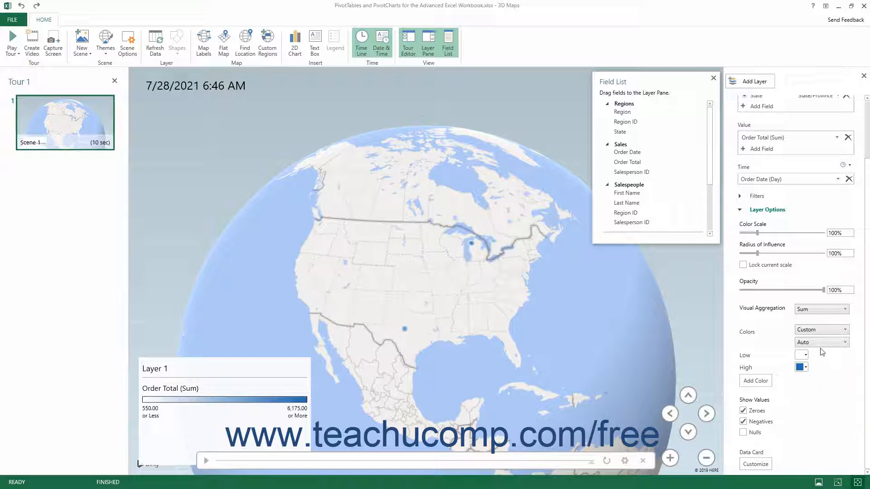
- Set the custom heat map color scale to By Value and add a light blue color between Low and High
left_click(825, 346)
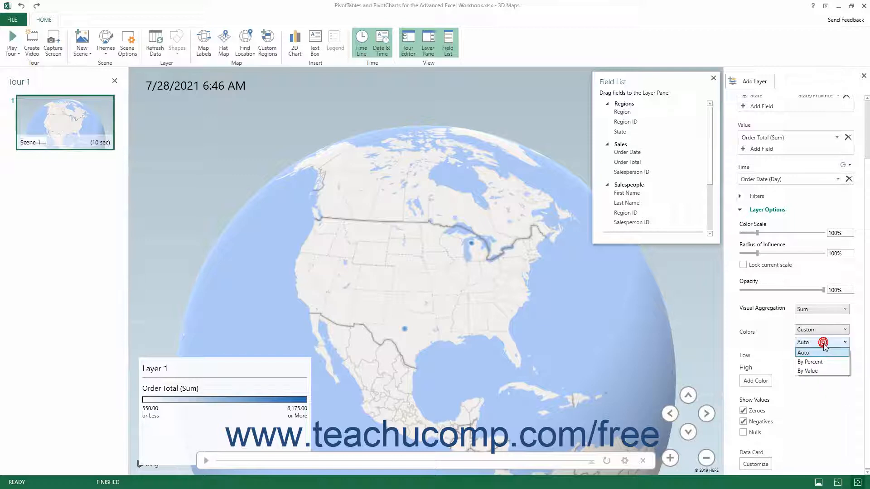
left_click(818, 368)
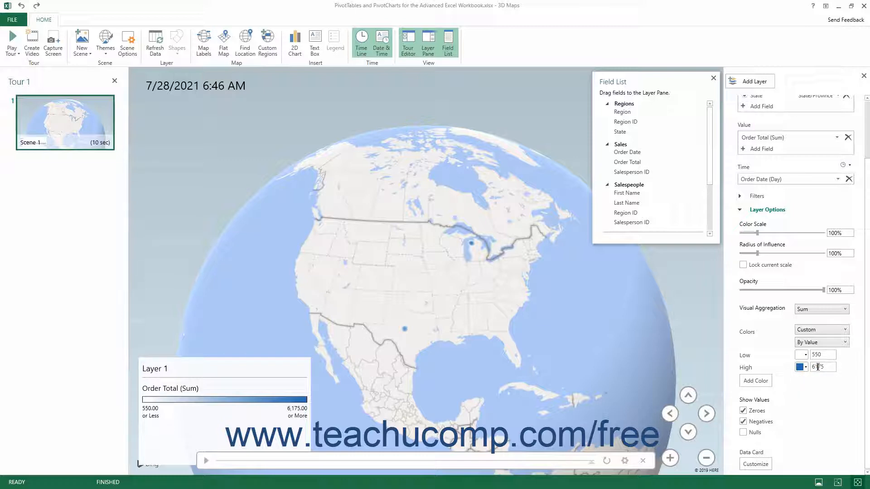
left_click(765, 383)
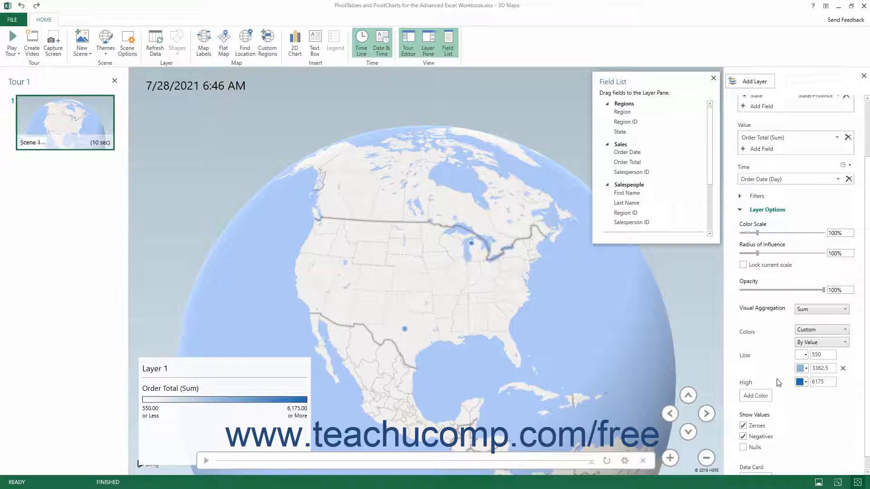
left_click(806, 368)
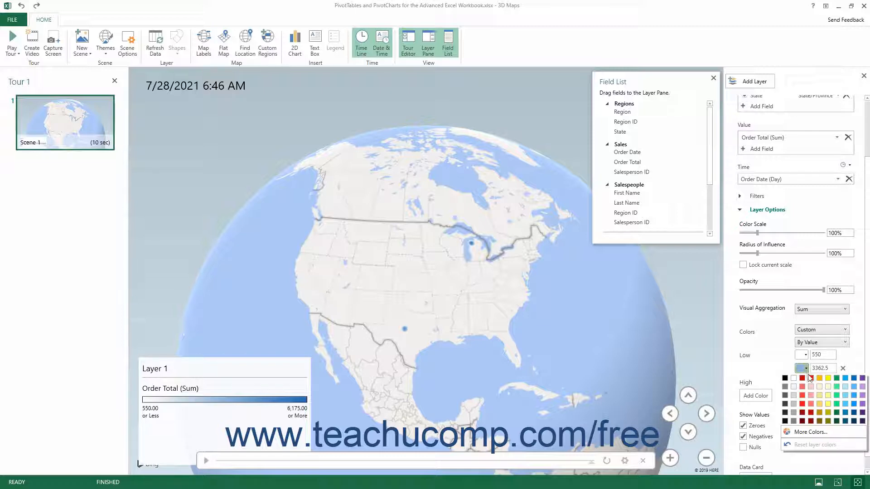
left_click(845, 386)
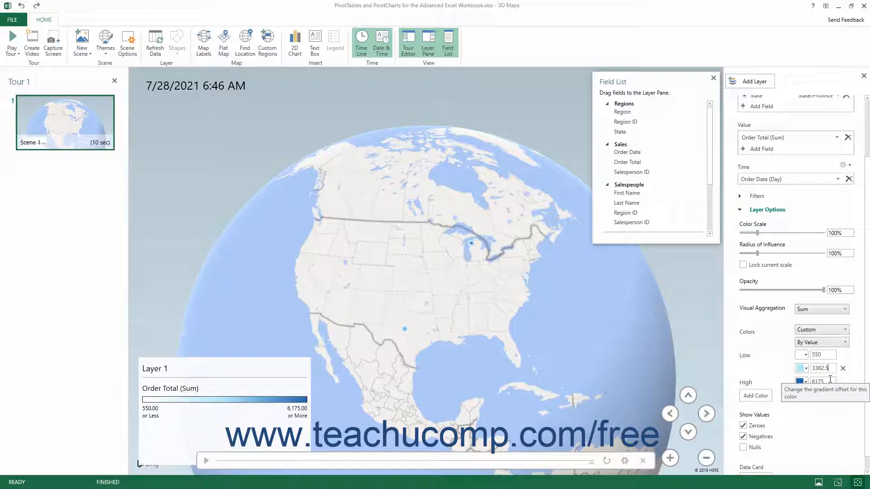
- Remove the added middle color from the heat map scale and set the scale back to Auto
left_click(843, 368)
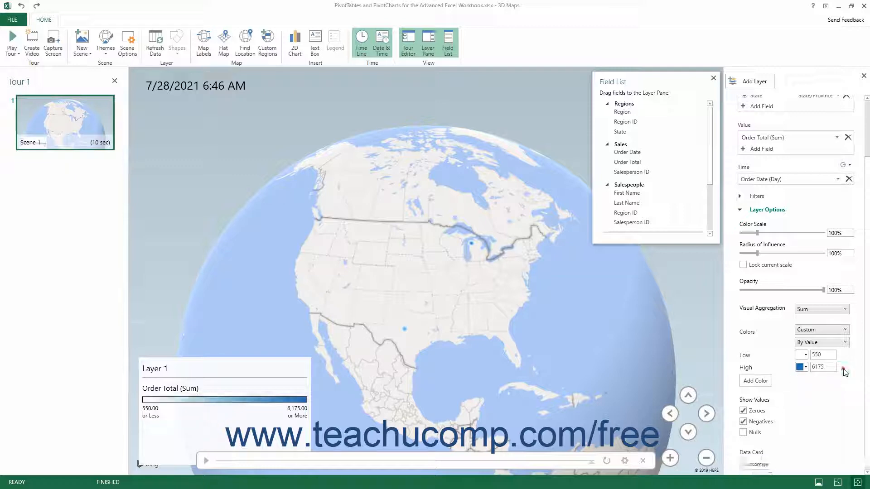
left_click(821, 342)
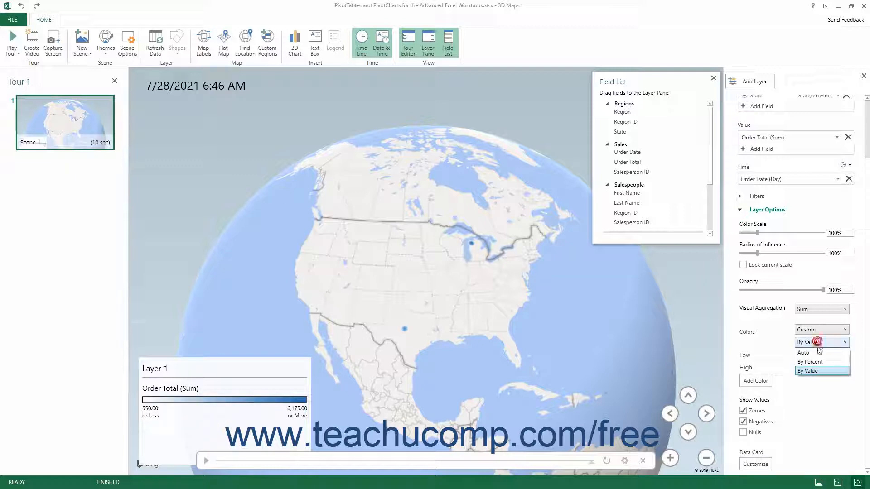
left_click(815, 372)
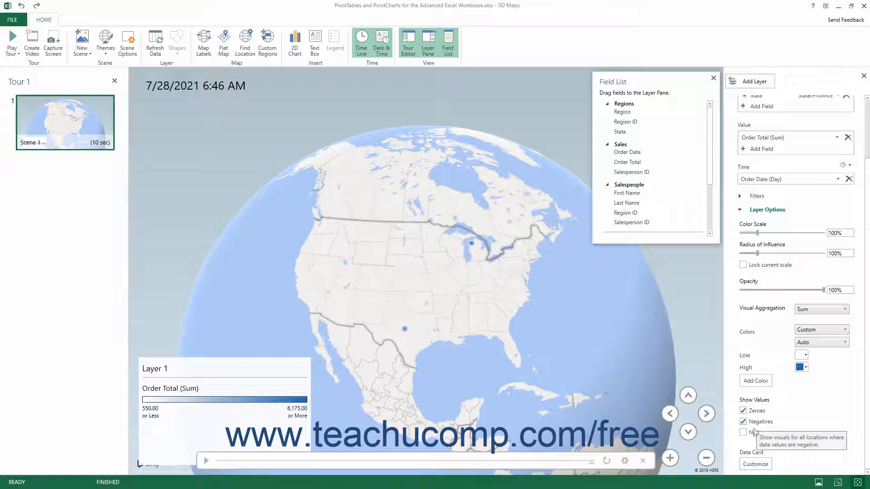
- Switch Layer 1 to a stacked column visualization and add the Salespeople table's First Name field as its Category
scroll(804, 413, "up", 3)
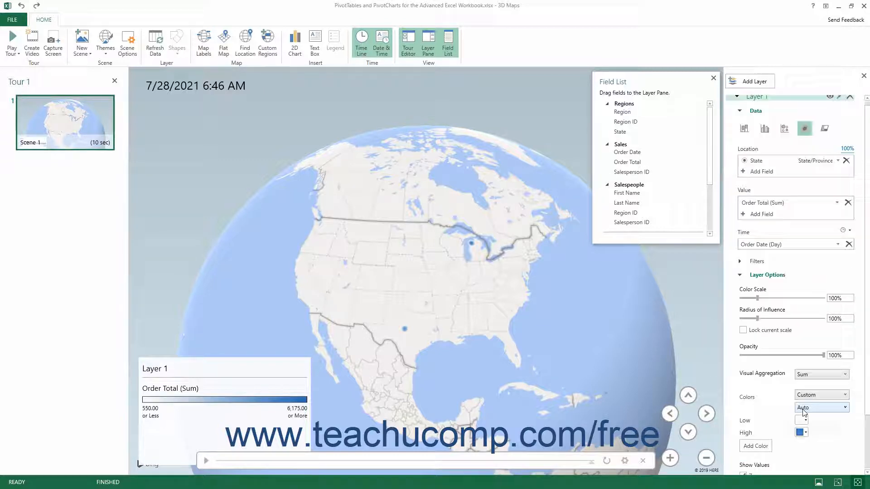
left_click(745, 129)
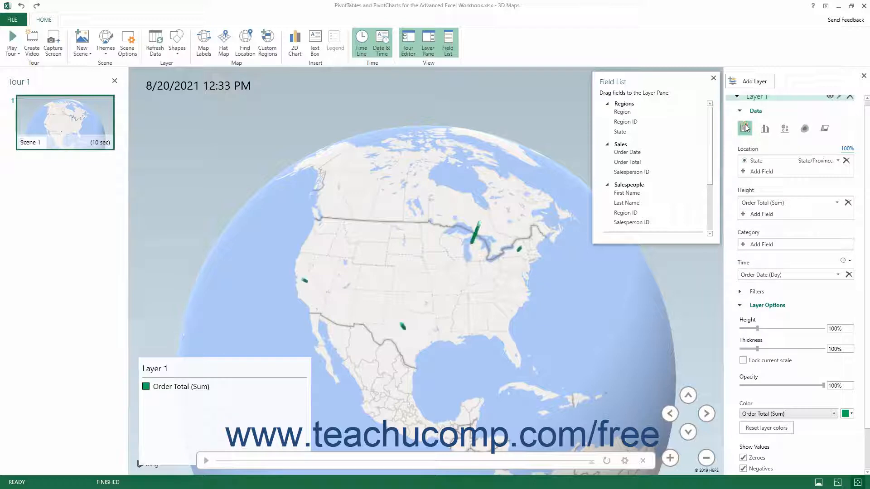
left_click_drag(634, 192, 754, 245)
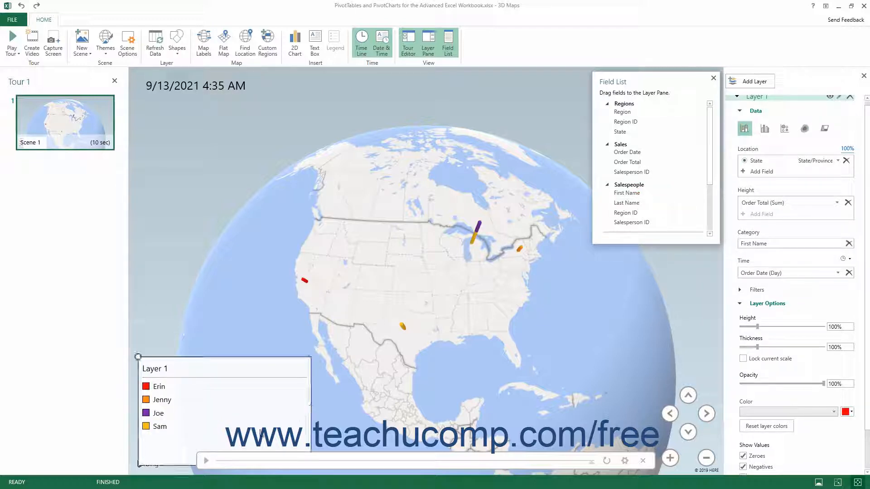
- Play the map's time line, pause it in July 2019, and inspect the data card of the Michigan column
left_click(205, 460)
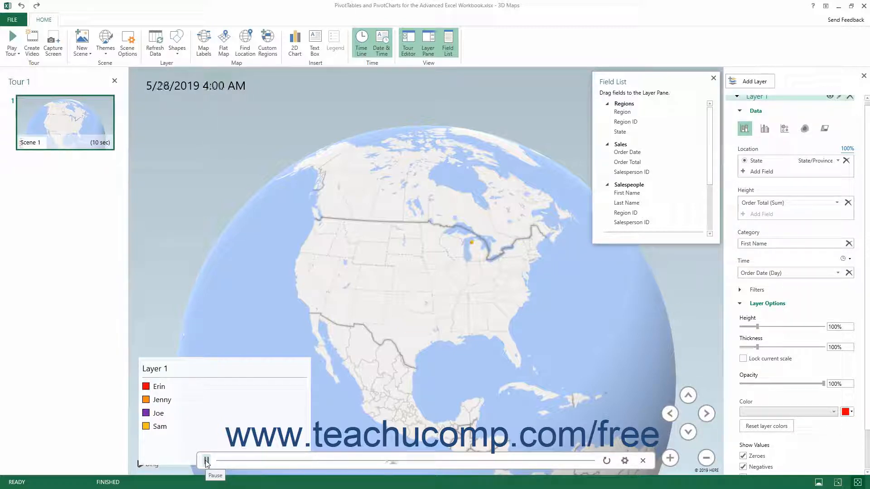
left_click(206, 460)
mouse_move(473, 243)
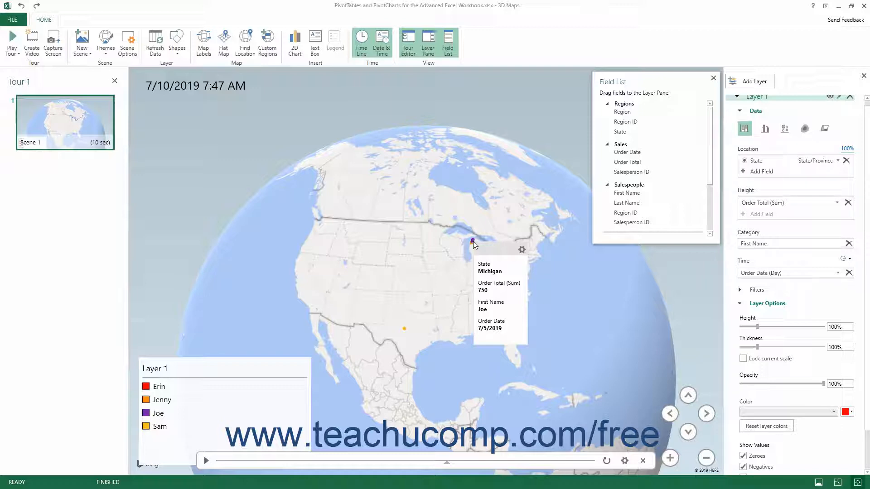
- Start customizing Layer 1's data card and choose the Template 3 layout
scroll(760, 471, "down", 2)
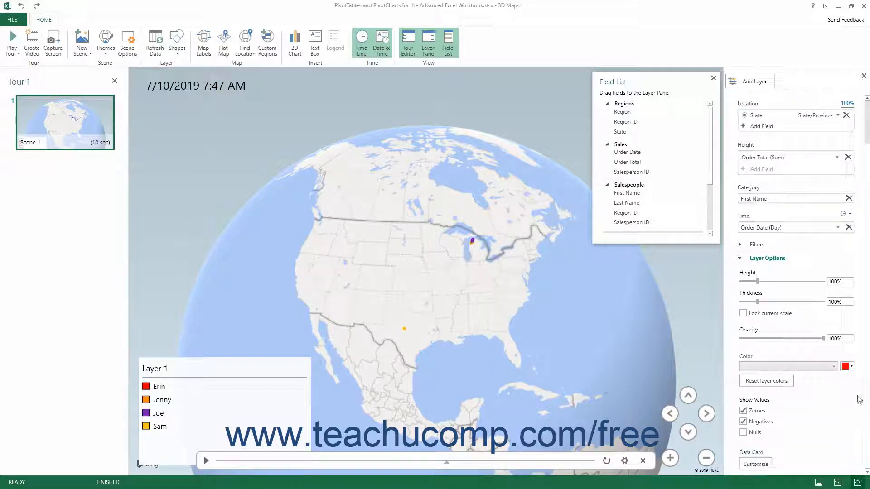
left_click(756, 464)
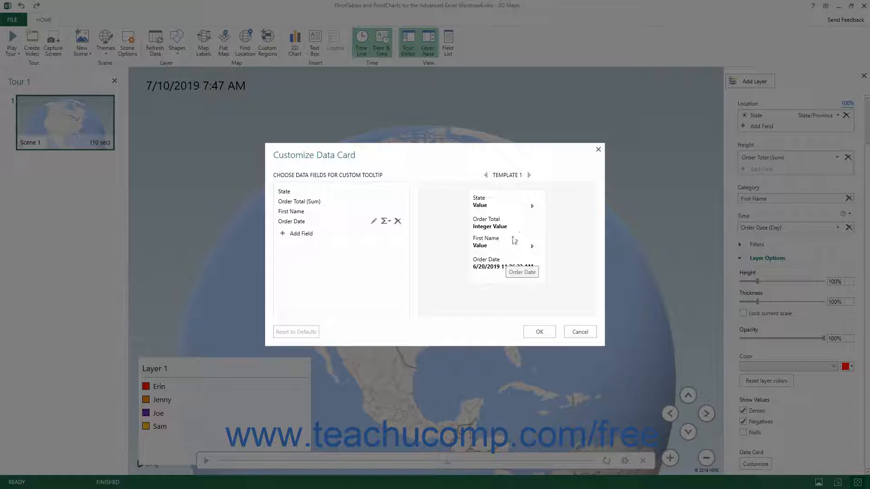
left_click(530, 176)
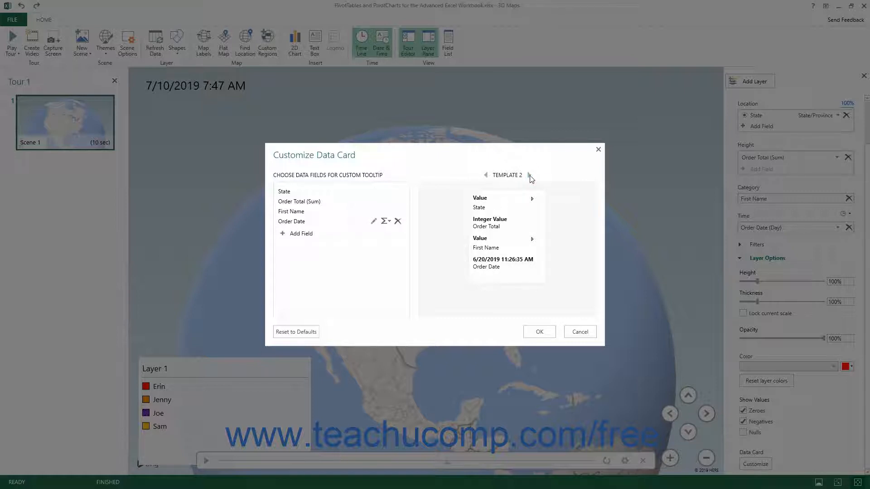
left_click(529, 175)
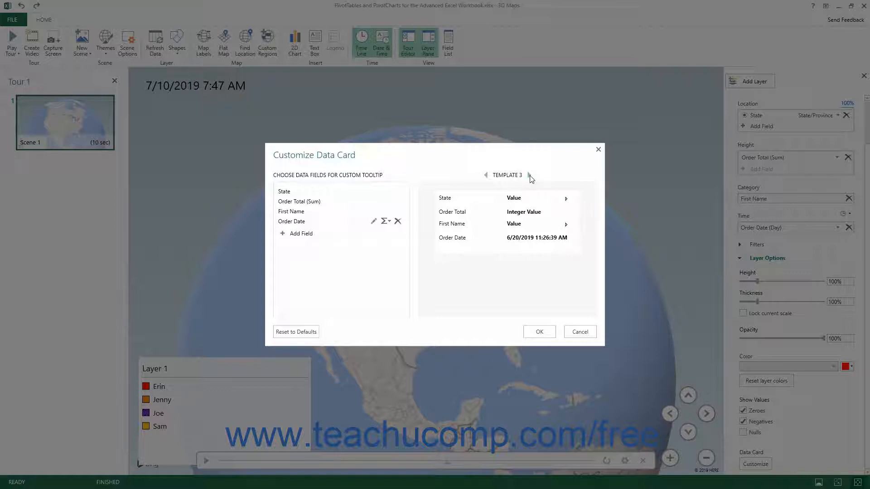
- Add the Salesperson ID field from the Sales table to the data card and set it to No Aggregation
left_click(282, 234)
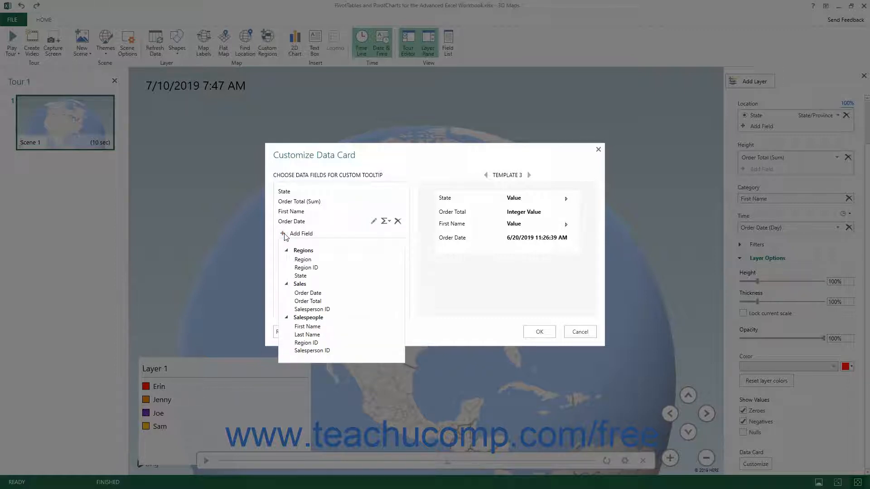
left_click(306, 311)
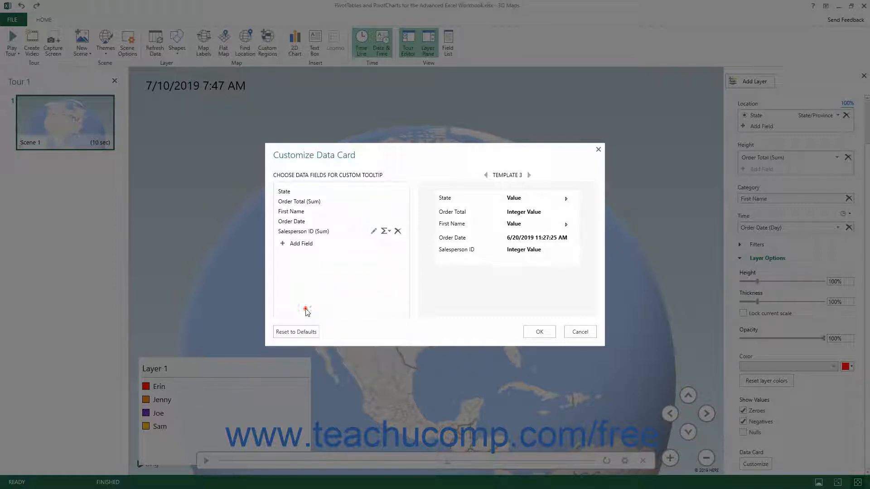
left_click(386, 232)
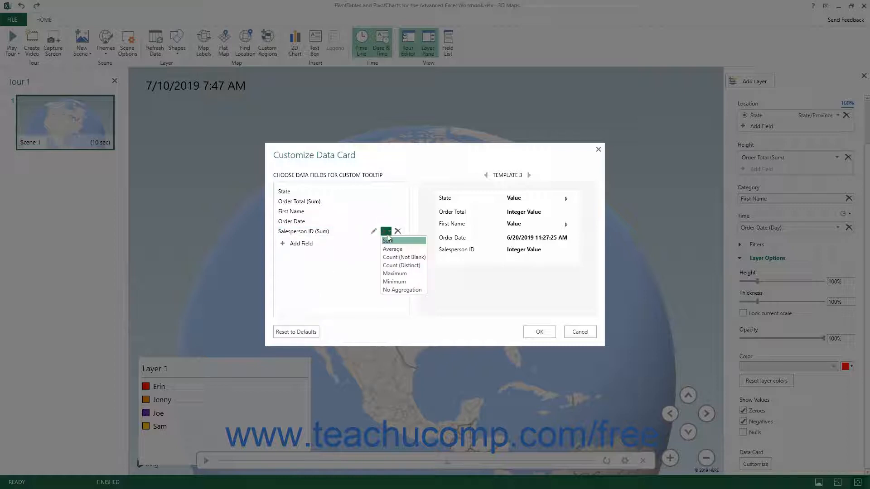
left_click(389, 291)
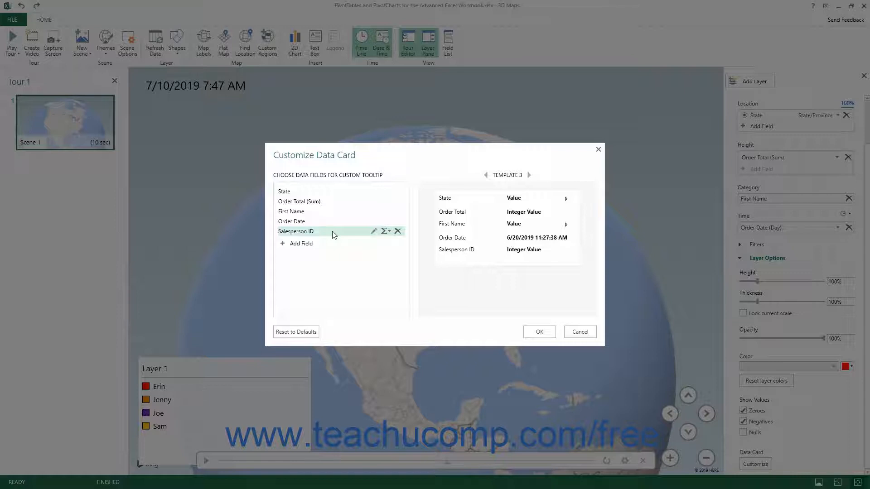
- Review the aggregation choices for Salesperson ID, keep No Aggregation, and apply the customized data card
left_click(386, 232)
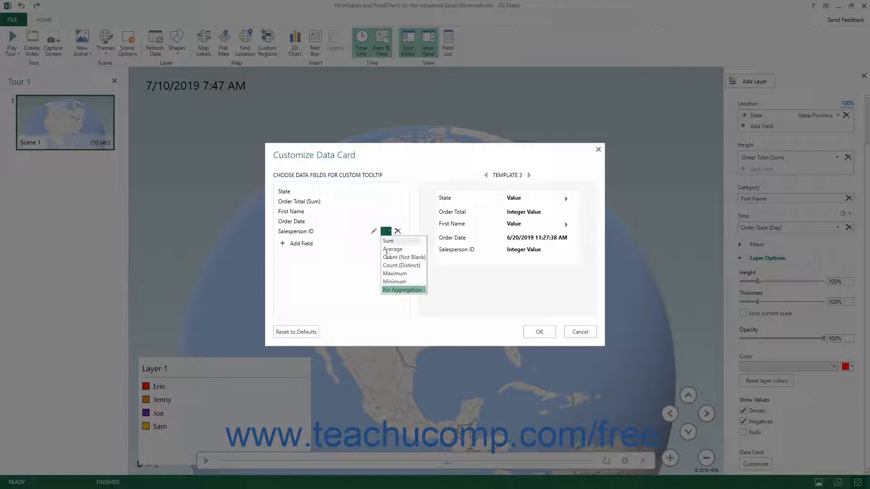
left_click(388, 290)
mouse_move(381, 232)
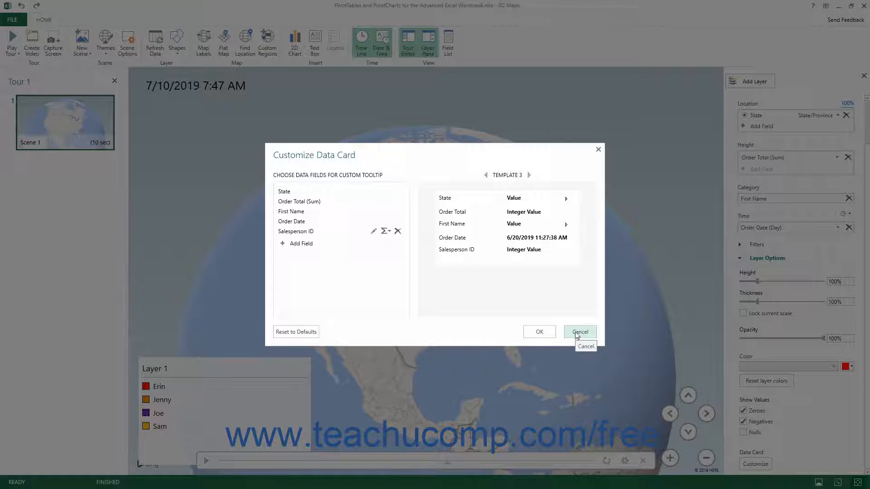
left_click(528, 335)
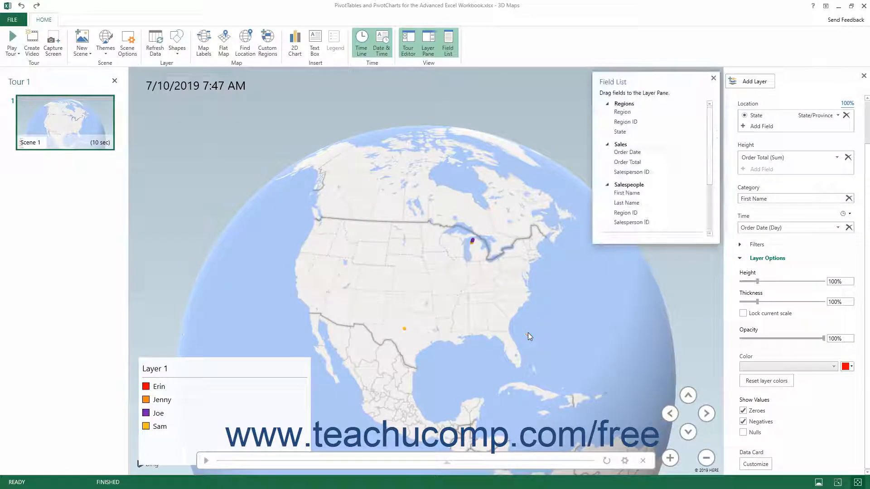